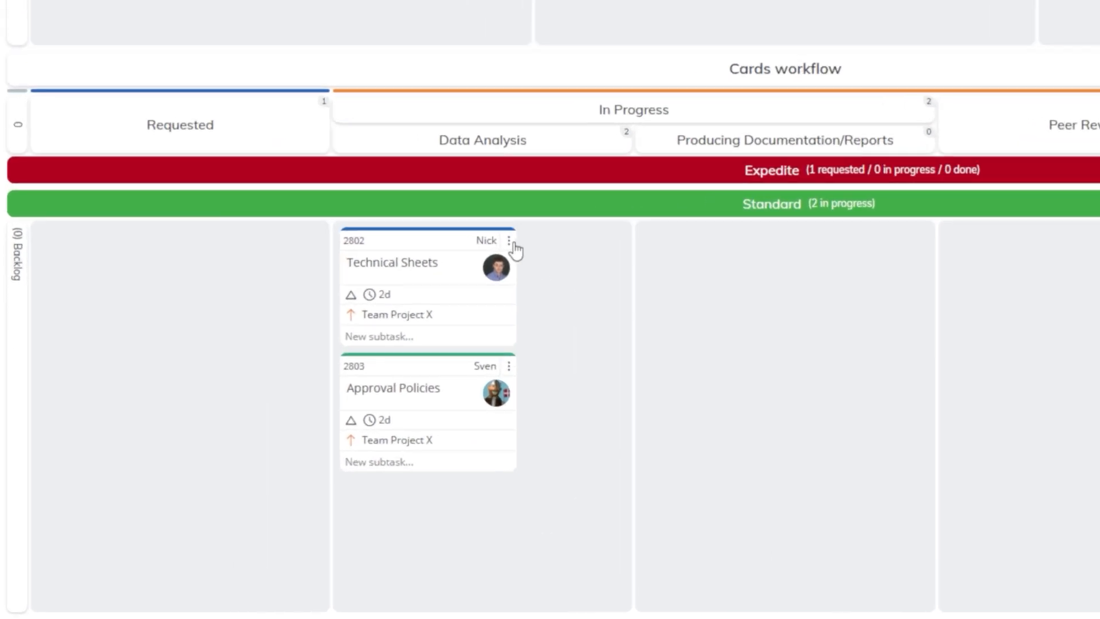
Set the type of the Technical Sheets card in Data Analysis to Documentation
left_click(349, 359)
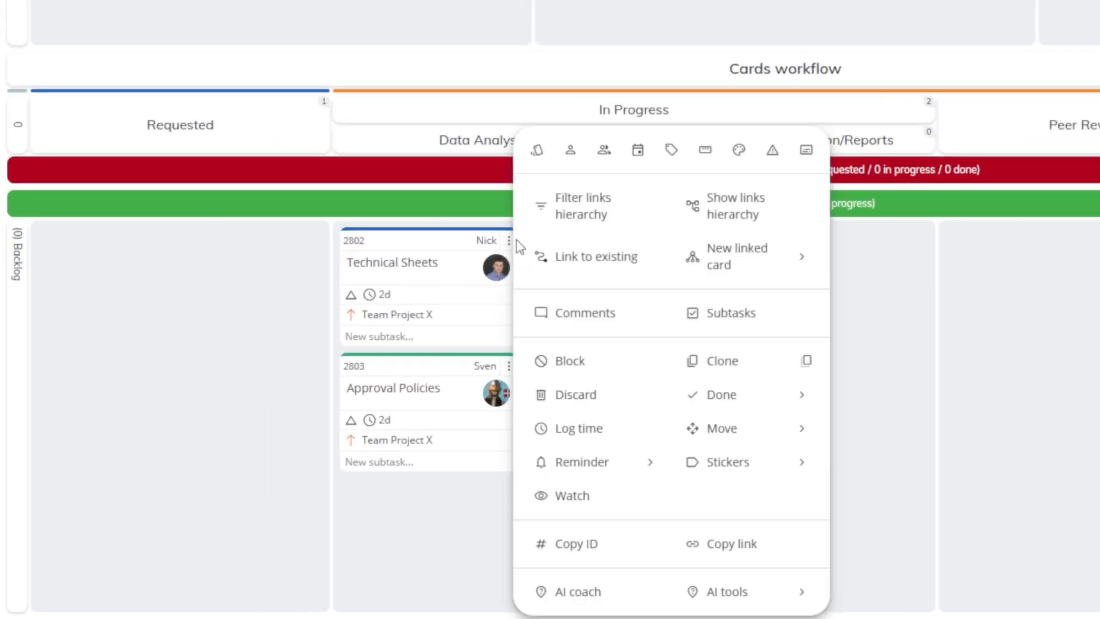
left_click(538, 158)
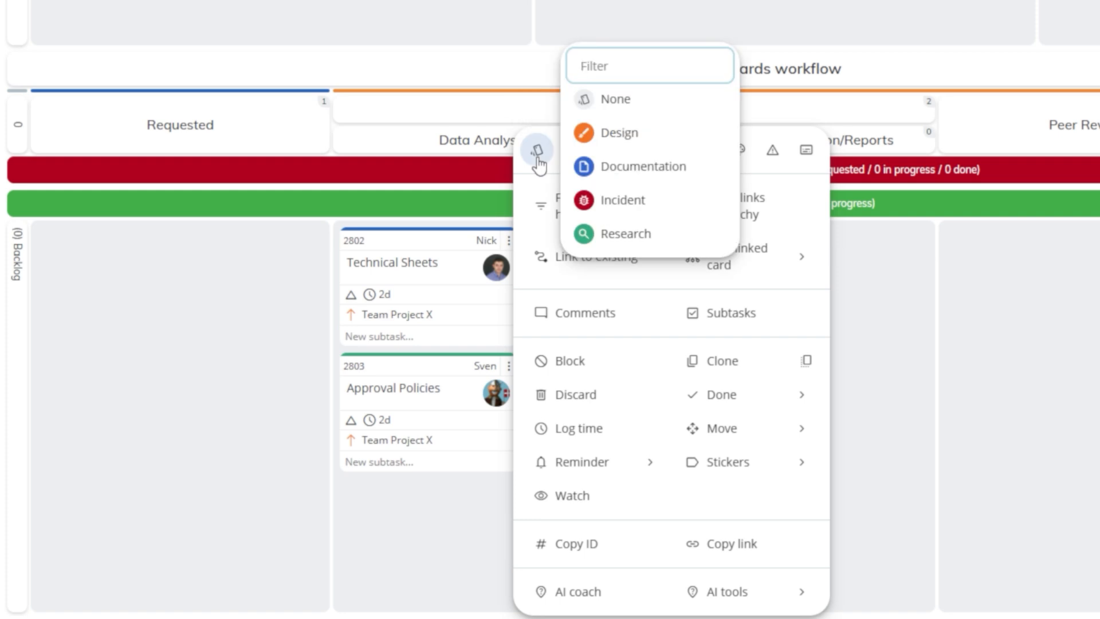
left_click(658, 184)
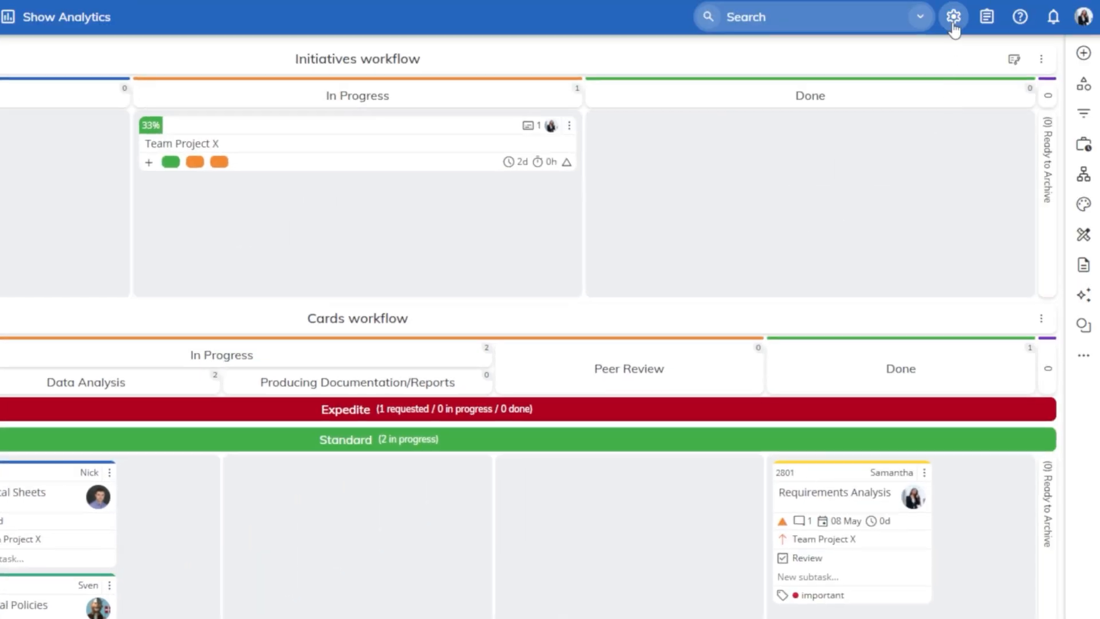
Start a new card type in the account's card type settings and view the available icons
left_click(953, 26)
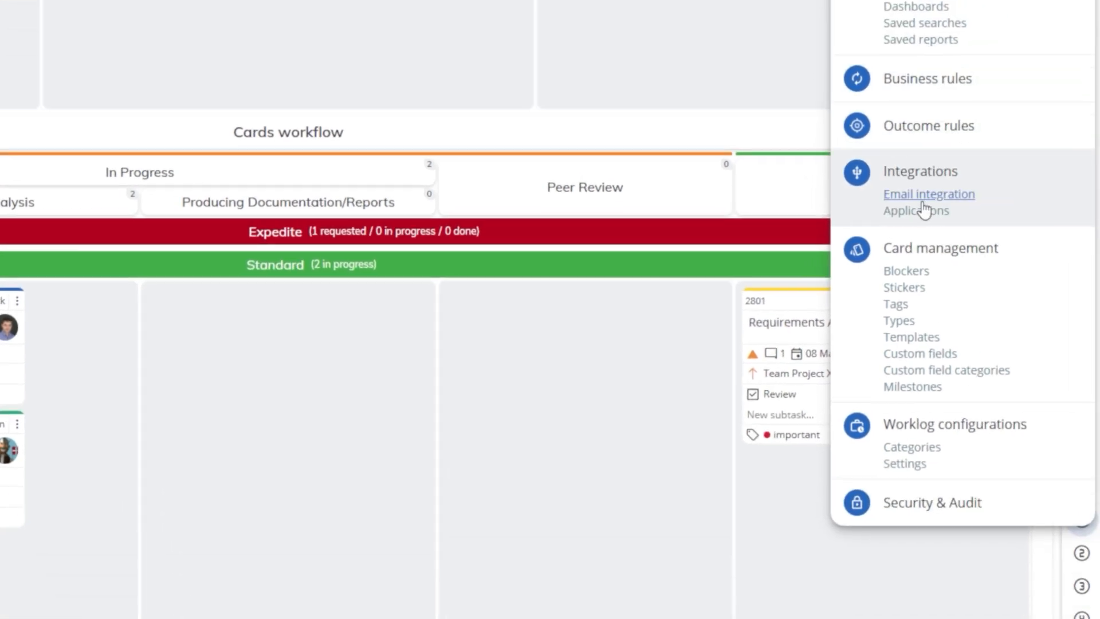
left_click(899, 311)
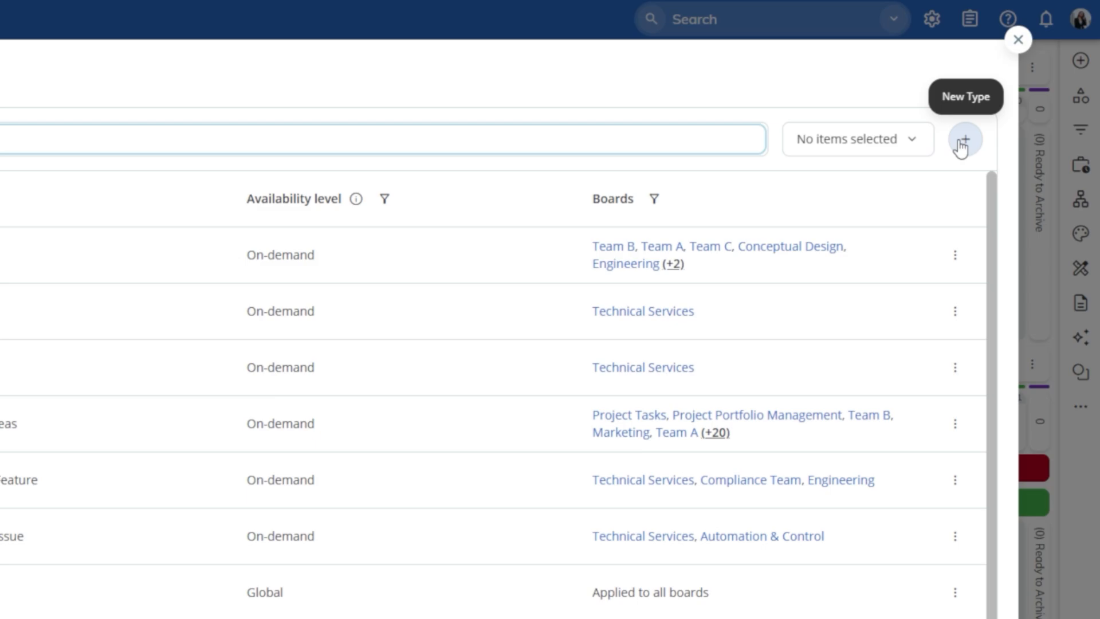
left_click(961, 147)
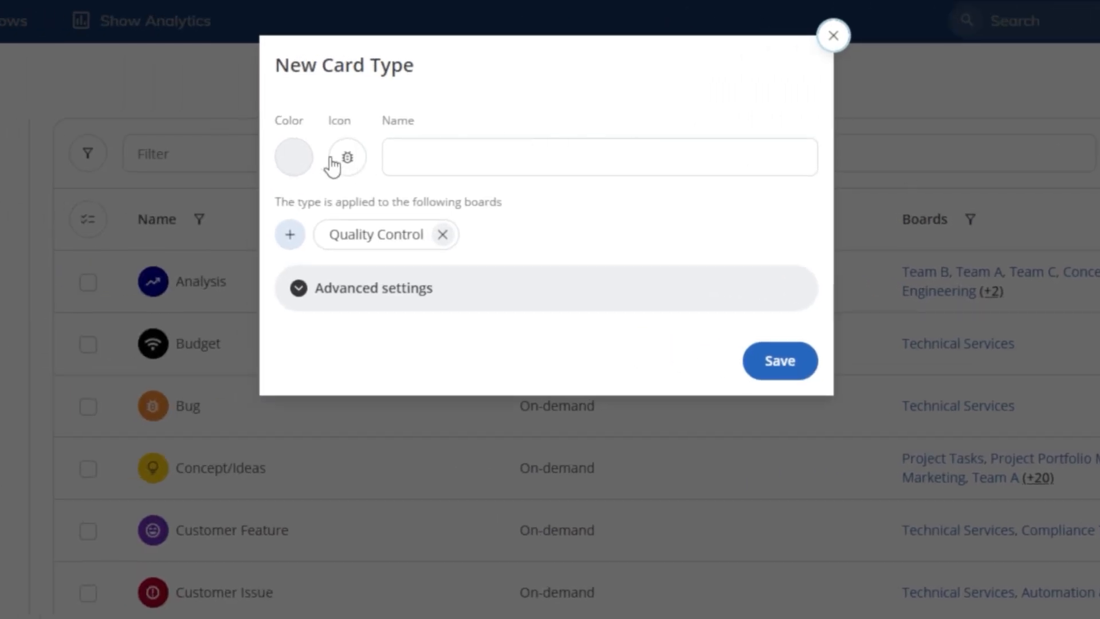
left_click(345, 163)
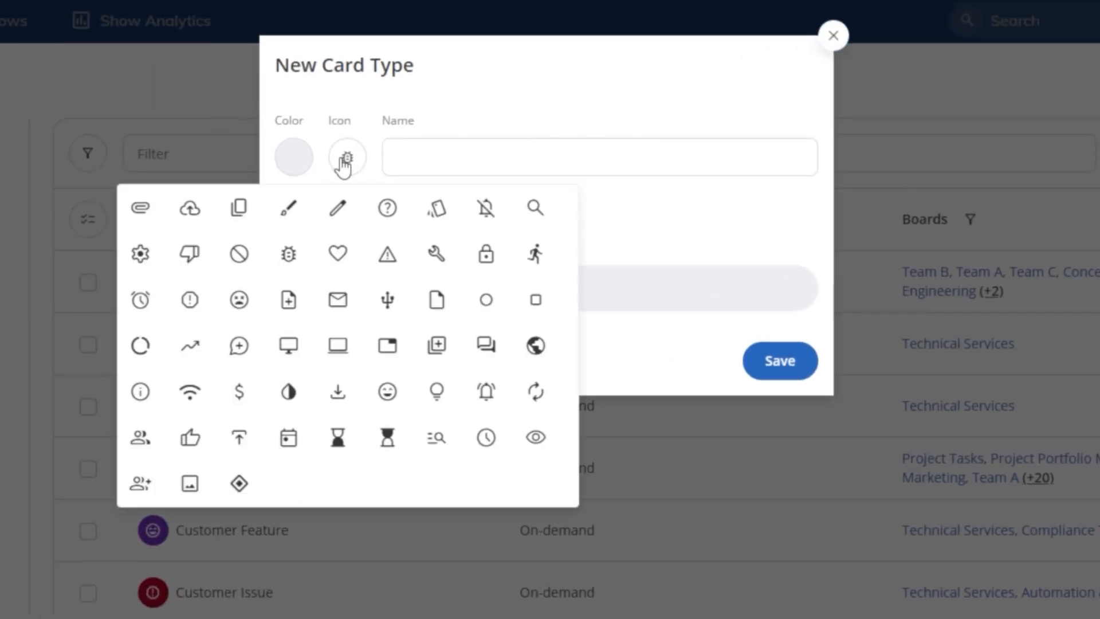
left_click(369, 127)
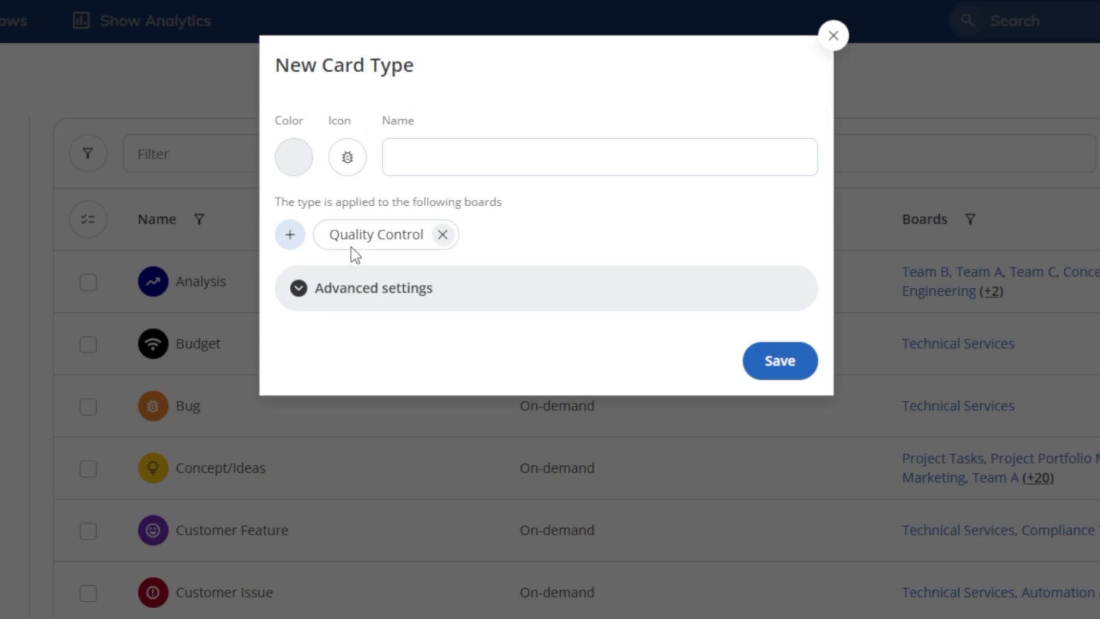
Apply the new card type to the Product Department's Engineering board and the Strategy Execution board
left_click(290, 234)
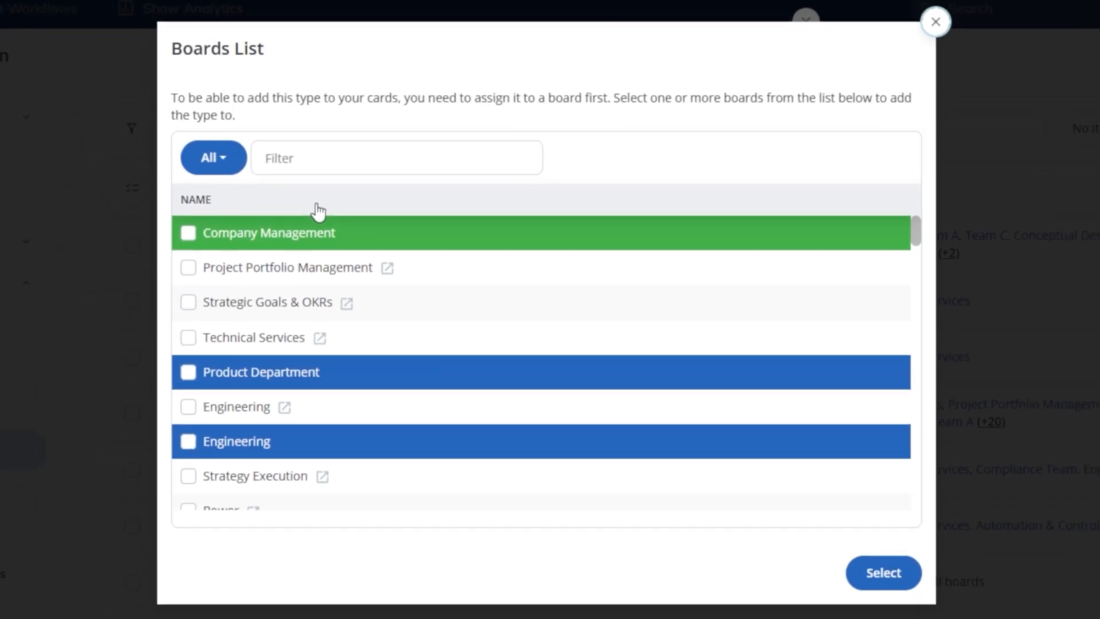
left_click(188, 406)
left_click(195, 478)
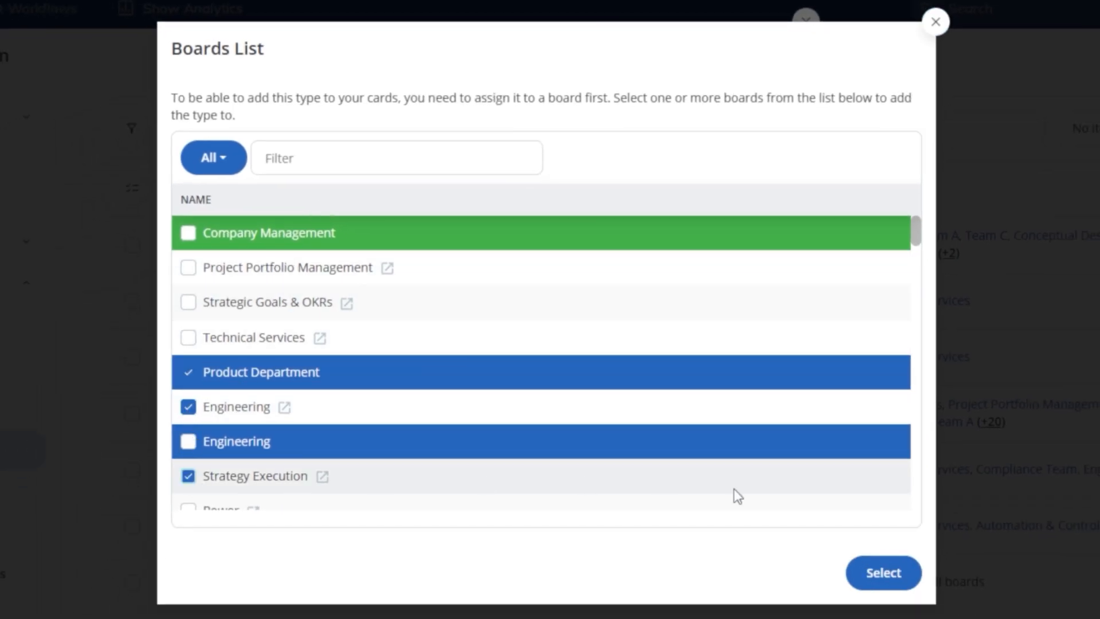
left_click(883, 573)
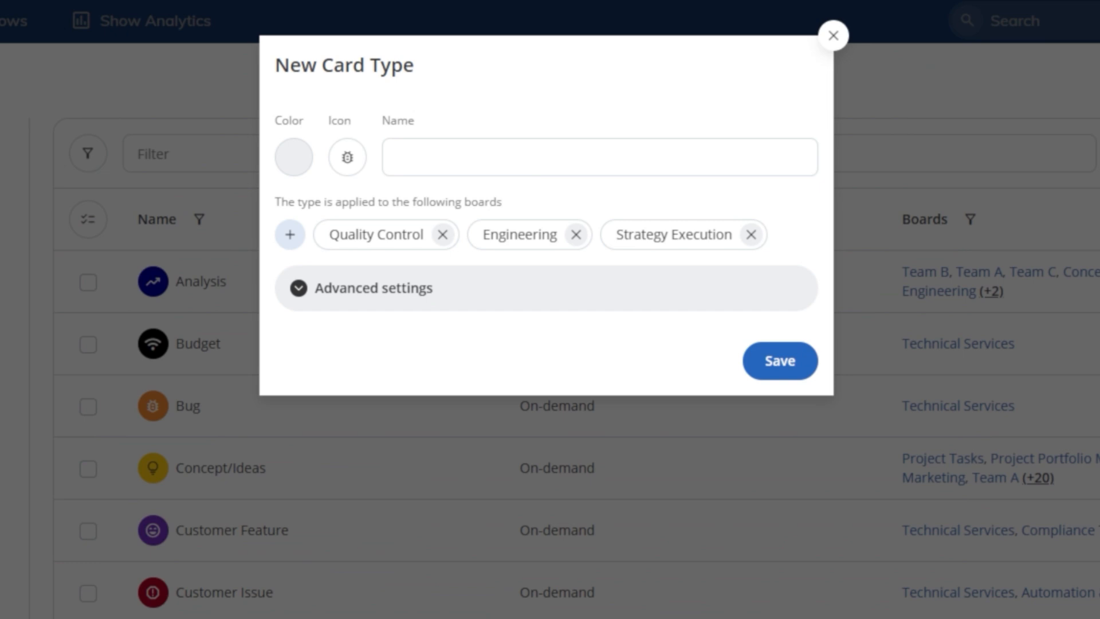
Examine the availability level options in the new card type's advanced settings, then discard the new type
left_click(299, 288)
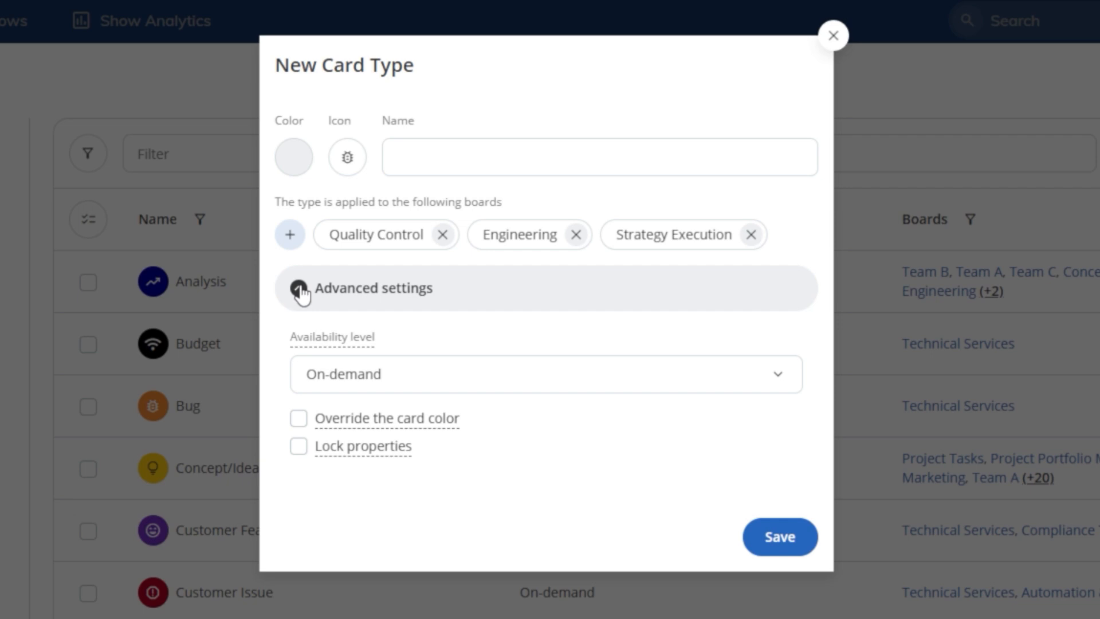
left_click(674, 389)
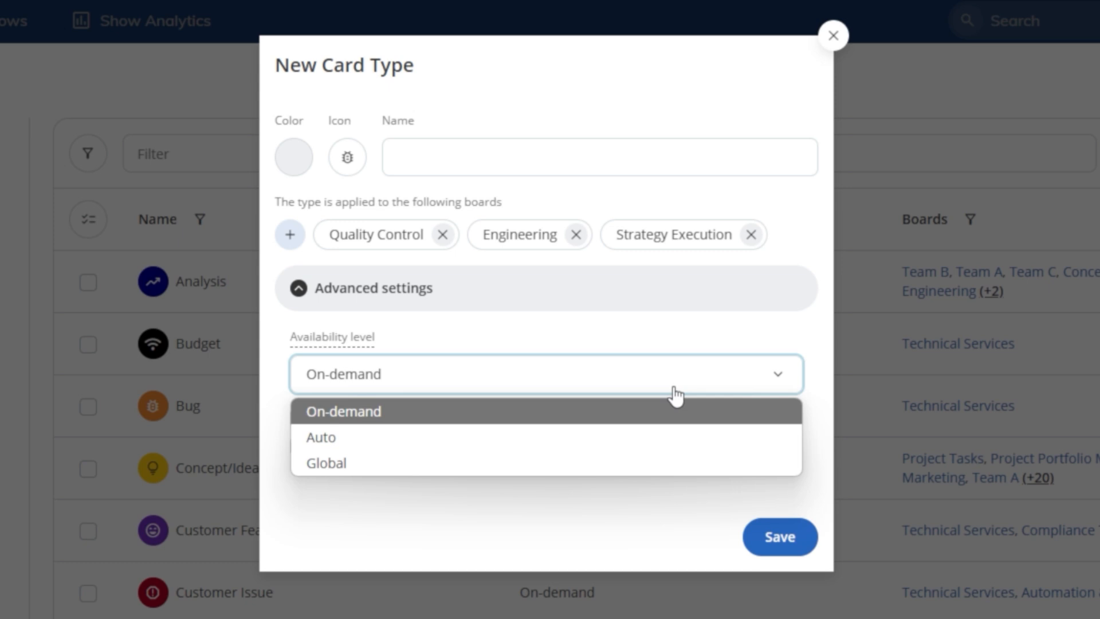
left_click(673, 336)
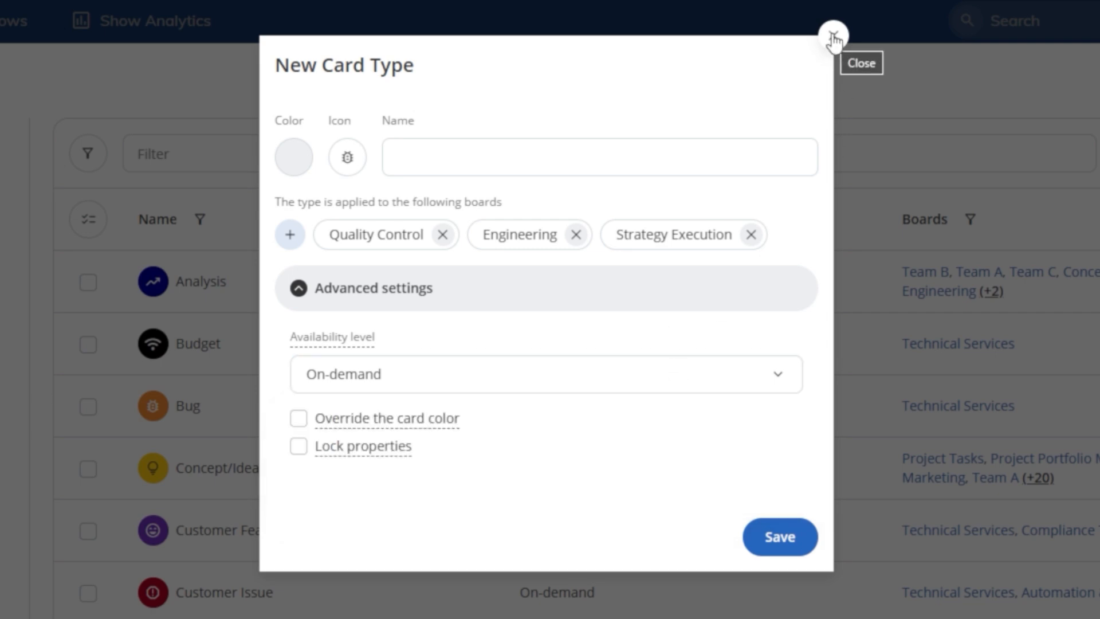
left_click(834, 37)
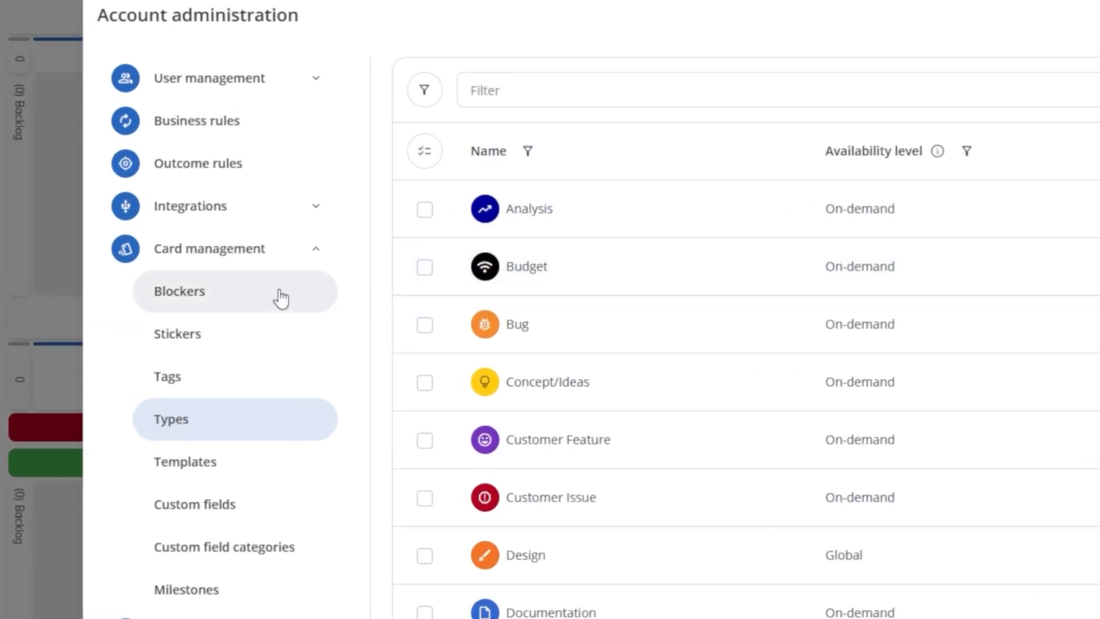
Look through the account's blocker and sticker lists, then close the account administration
left_click(281, 298)
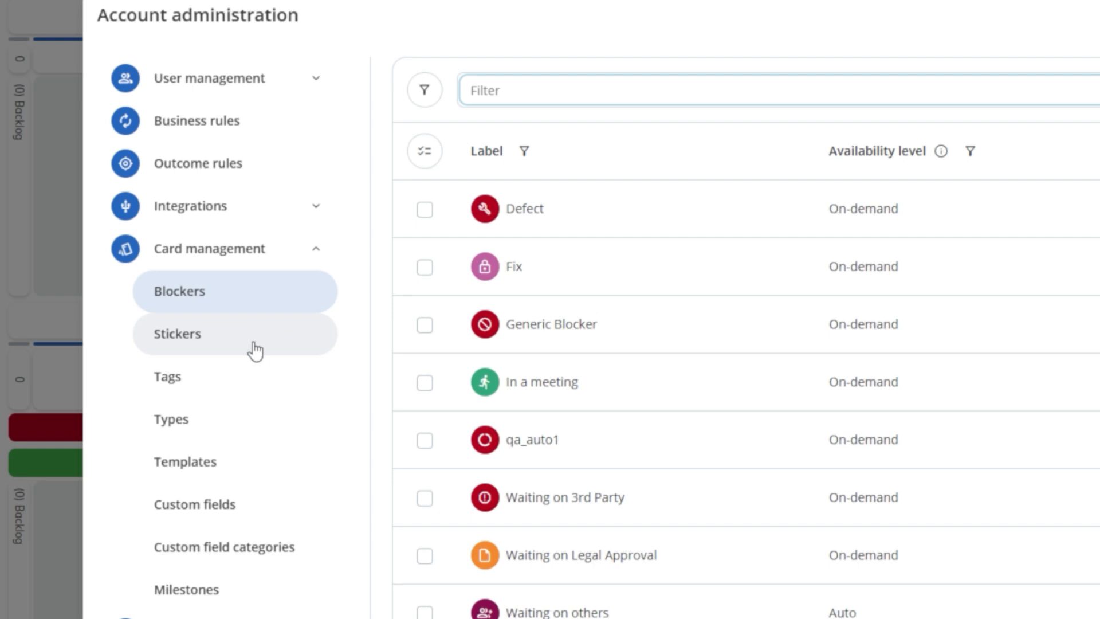
left_click(255, 349)
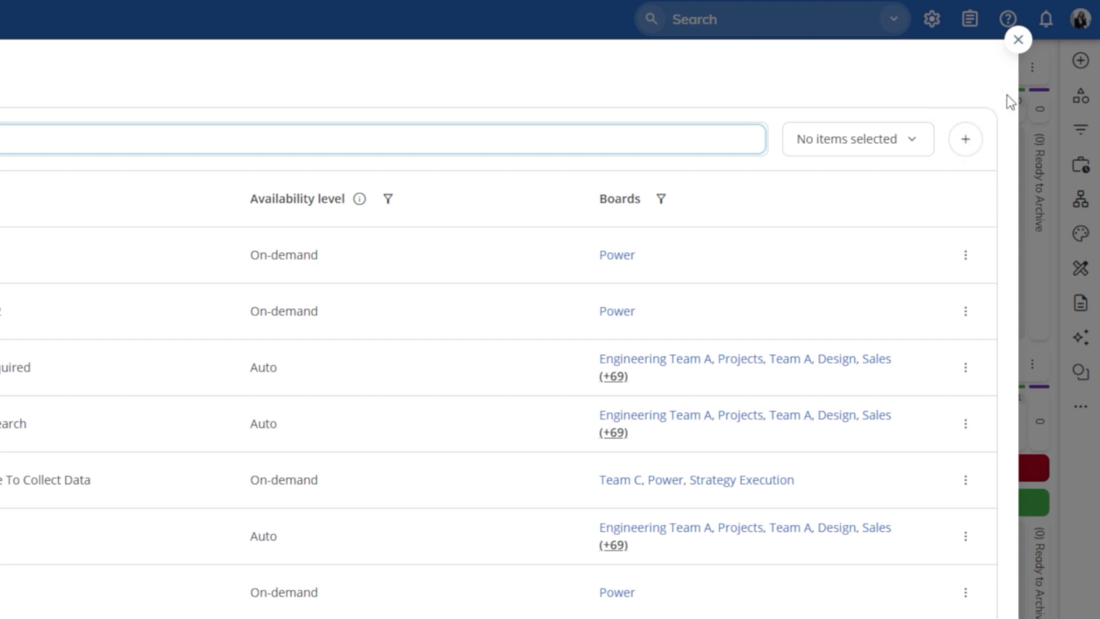
left_click(1018, 41)
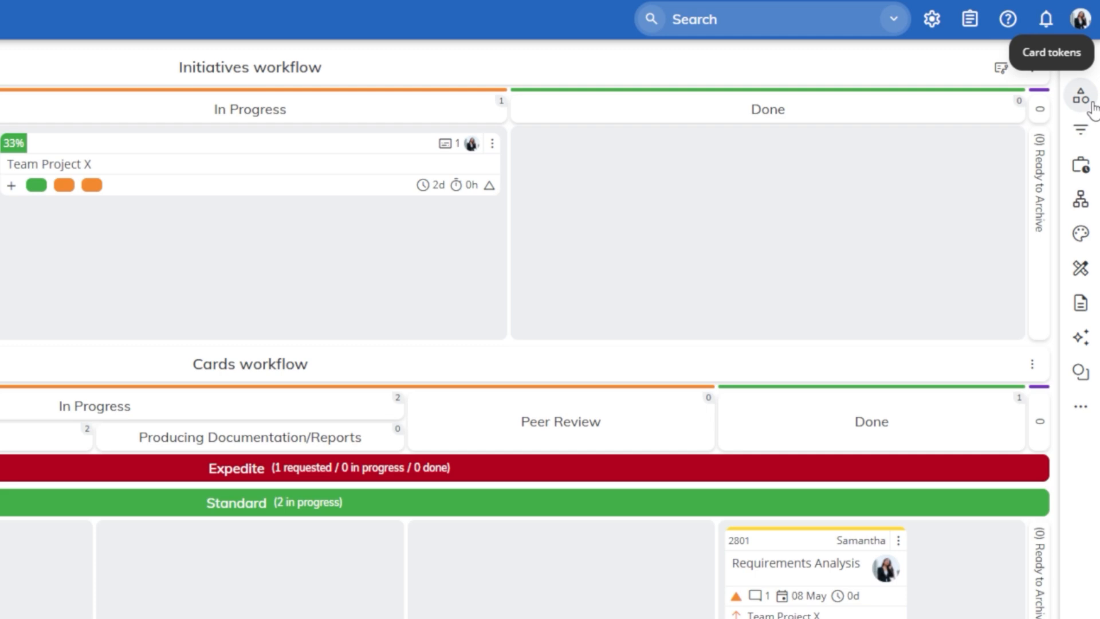
Apply the Risk sticker from the card tokens to the Technical Sheets card
left_click(1083, 99)
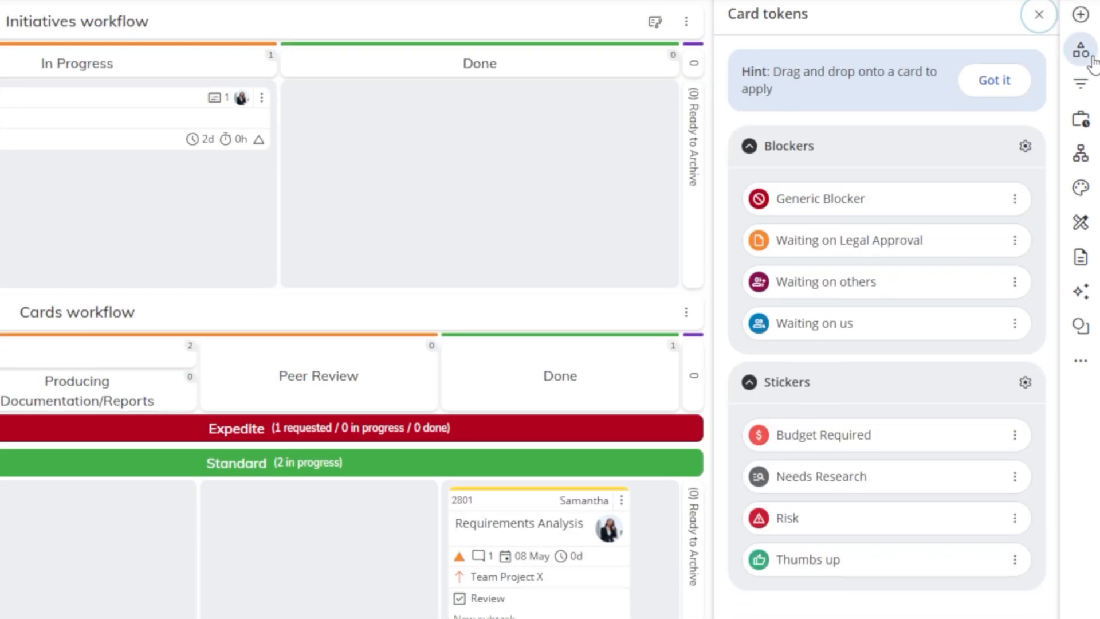
left_click_drag(794, 521, 0, 573)
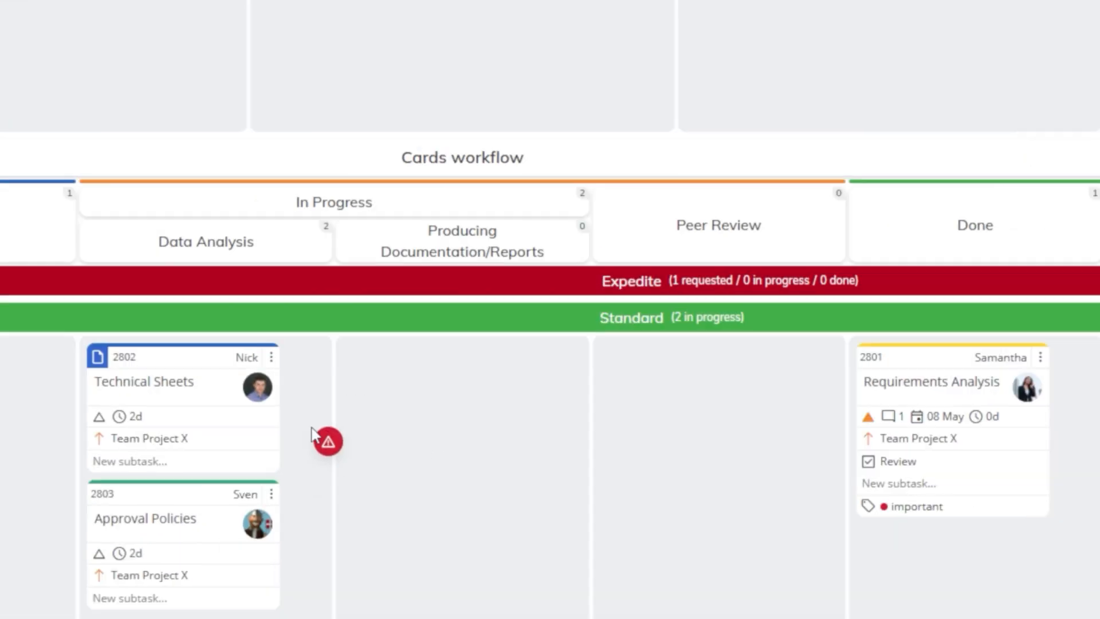
left_click_drag(311, 434, 151, 404)
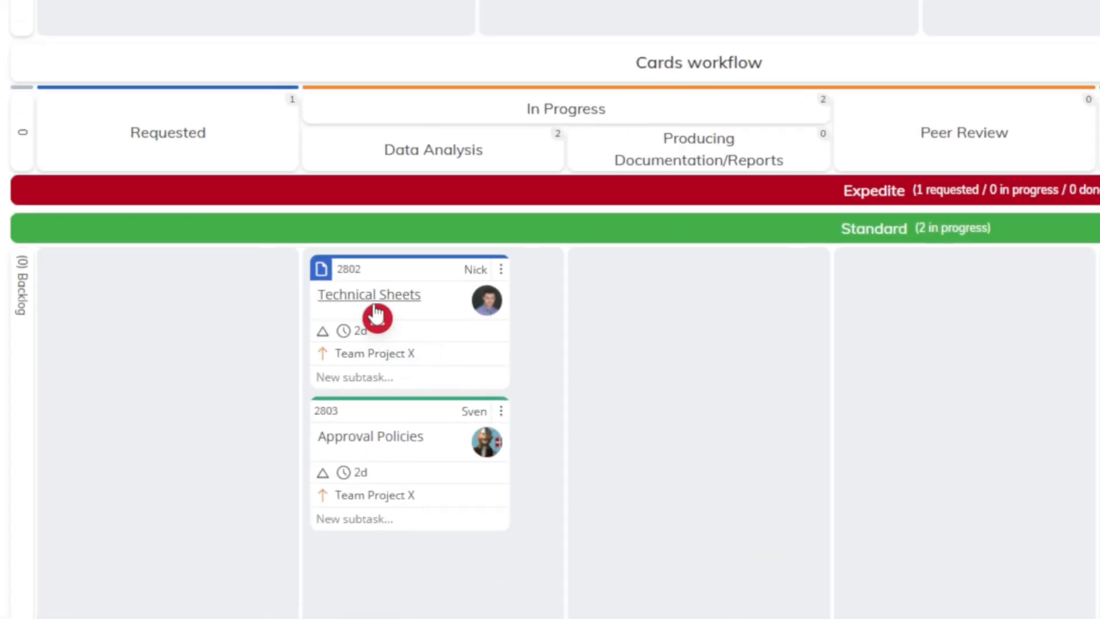
left_click_drag(377, 314, 377, 315)
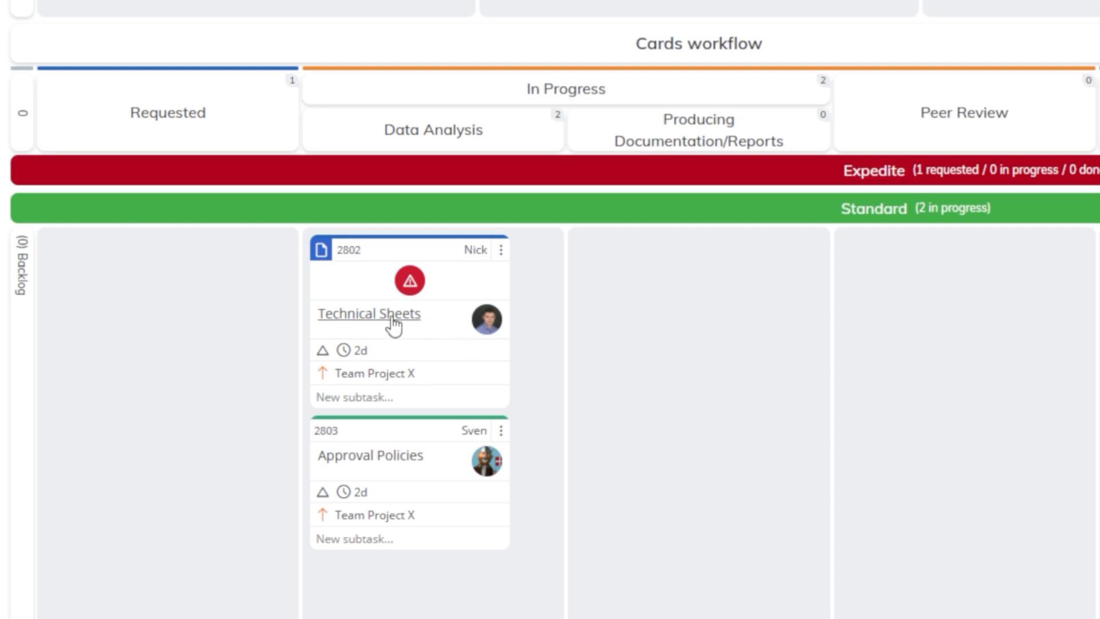
Move the Technical Sheets card to Producing Documentation/Reports and block it with the Waiting on others blocker
left_click_drag(428, 321, 599, 282)
left_click_drag(599, 349, 639, 361)
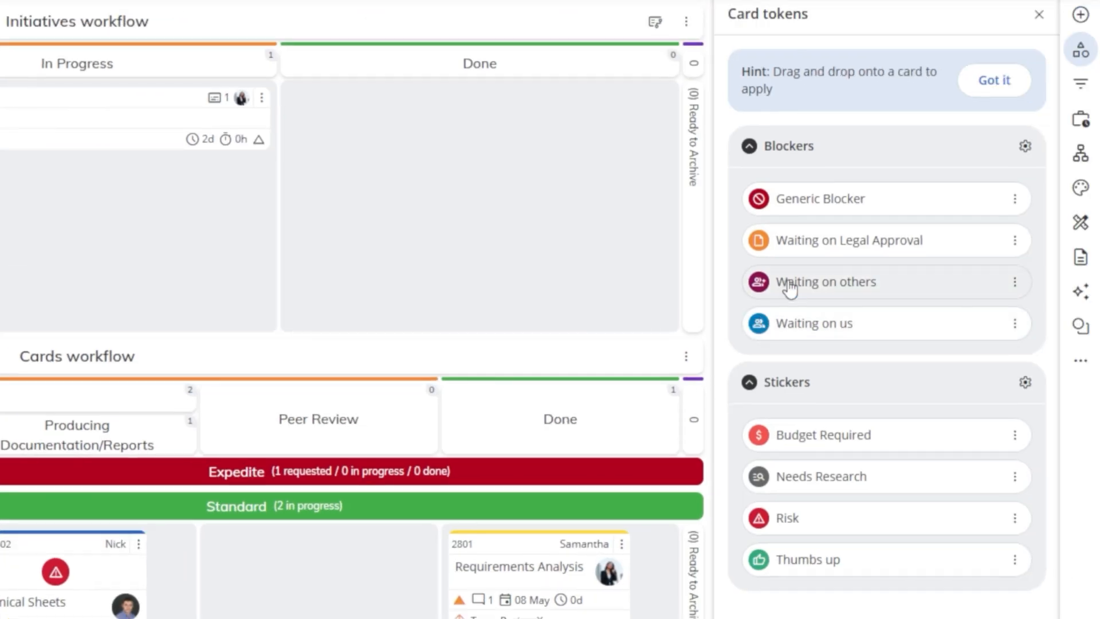
left_click_drag(854, 281, 121, 524)
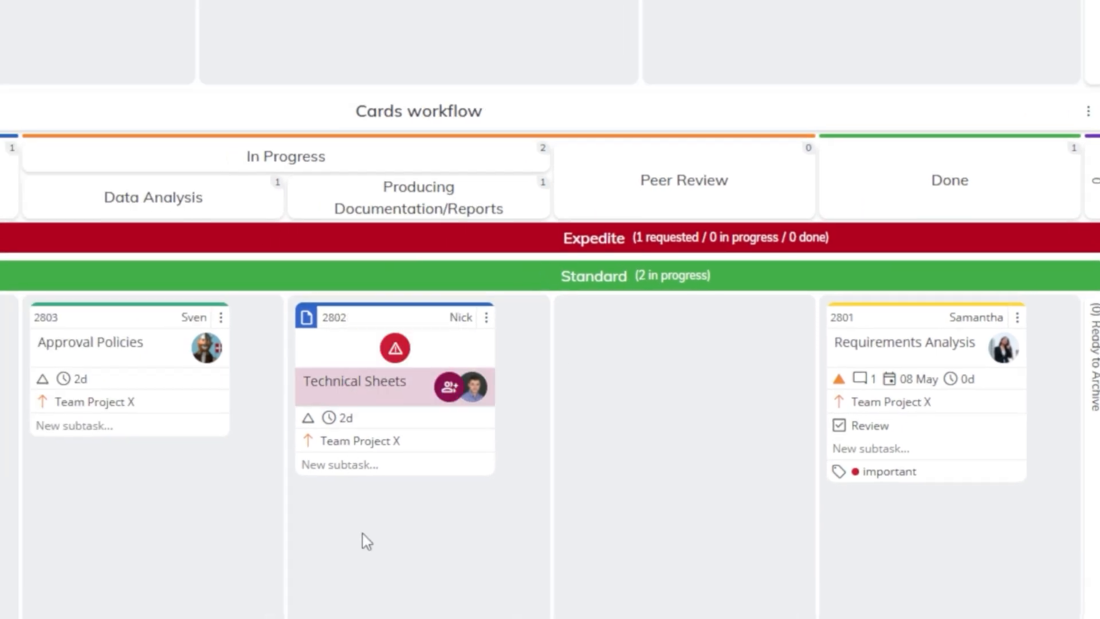
Try to move the blocked Technical Sheets card to Peer Review, keeping it blocked
left_click_drag(351, 381, 596, 412)
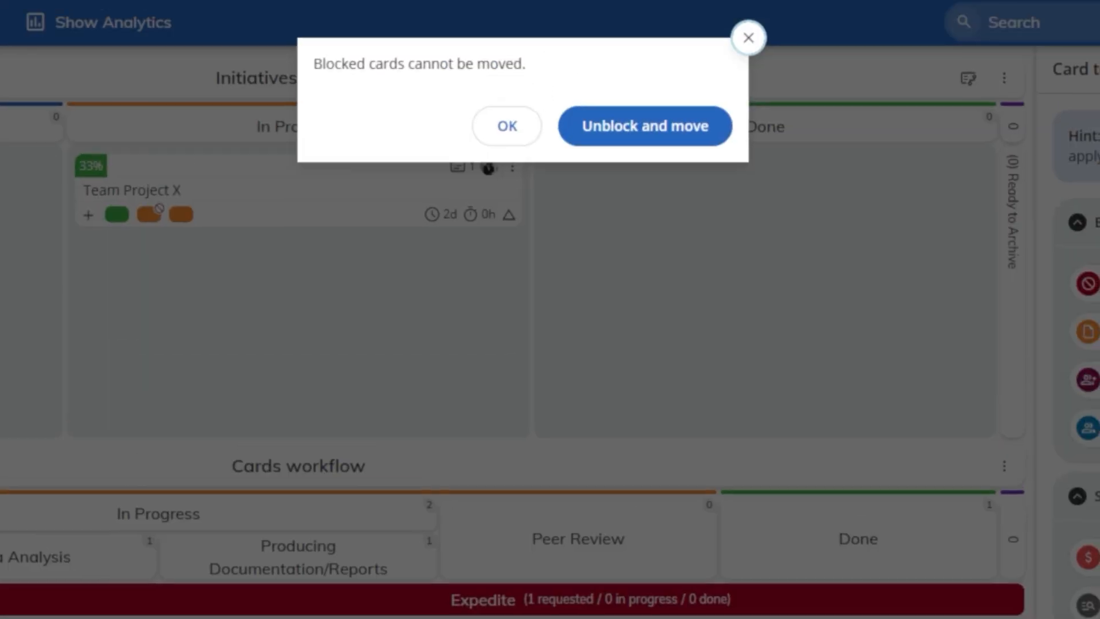
left_click(510, 128)
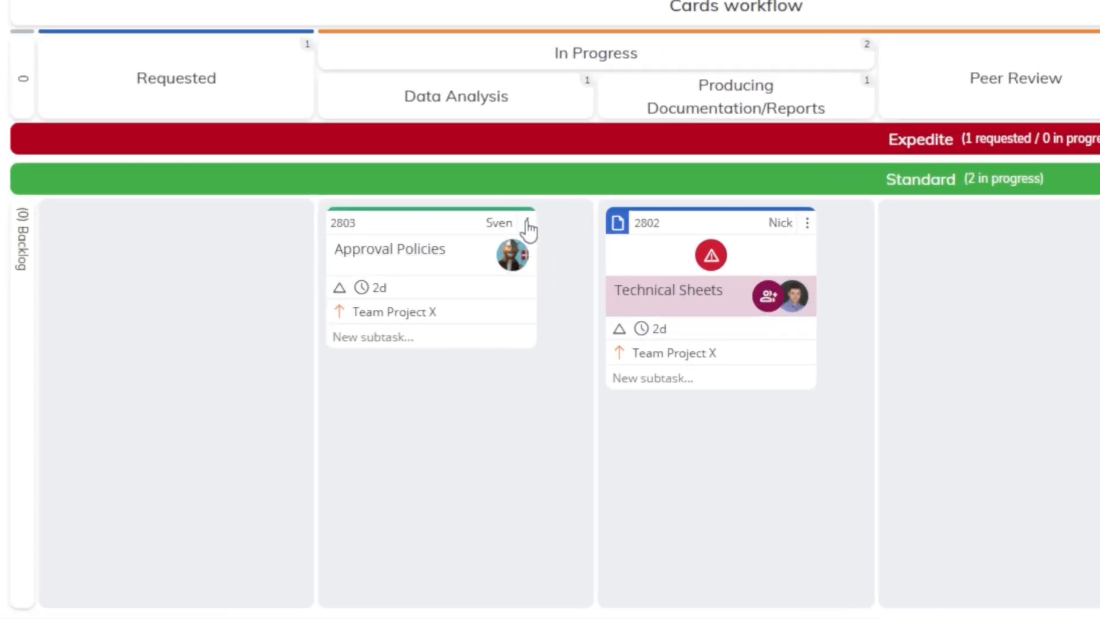
Block the Approval Policies card with Waiting on Legal Approval and the comment "Meeting scheduled on Friday to discuss"
left_click(302, 392)
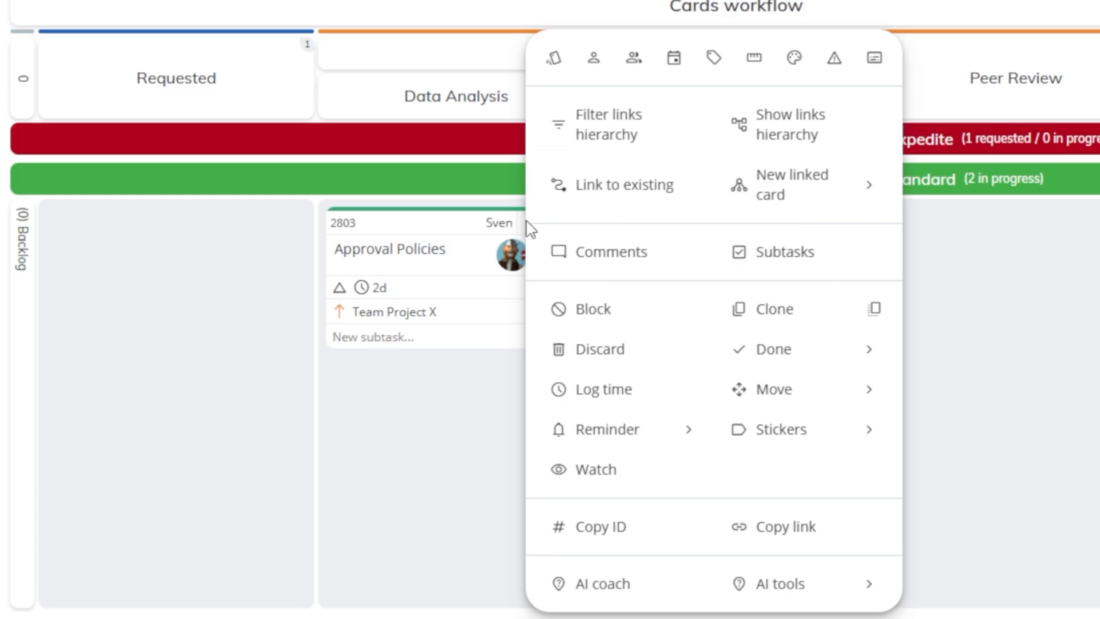
left_click(610, 318)
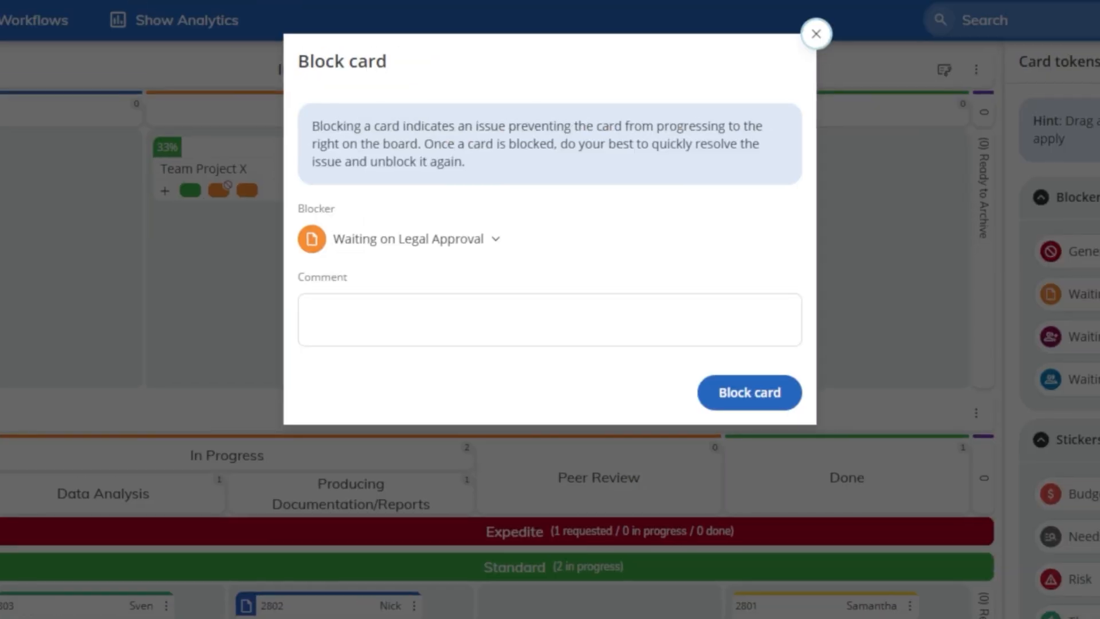
left_click(495, 242)
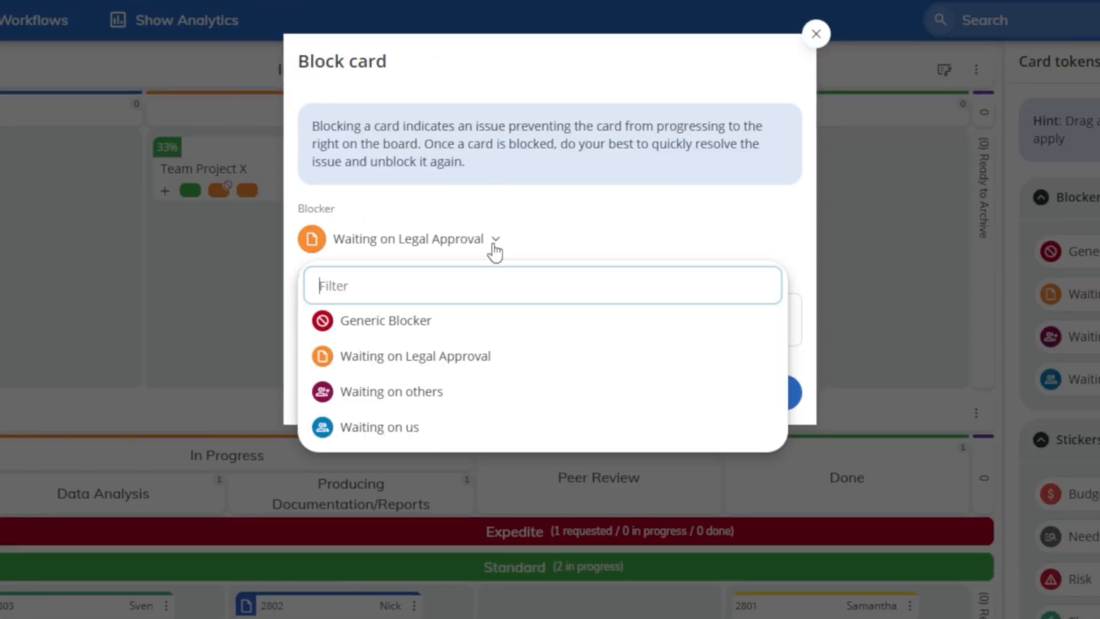
left_click(505, 364)
left_click(372, 323)
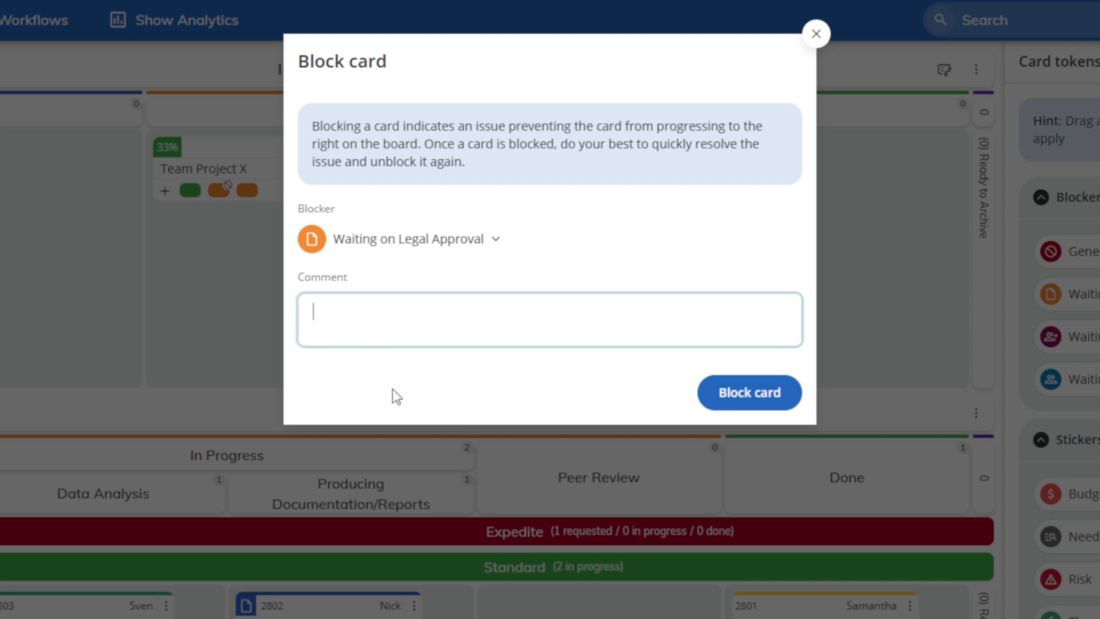
type("Meeting scheduled on Friday to discuss")
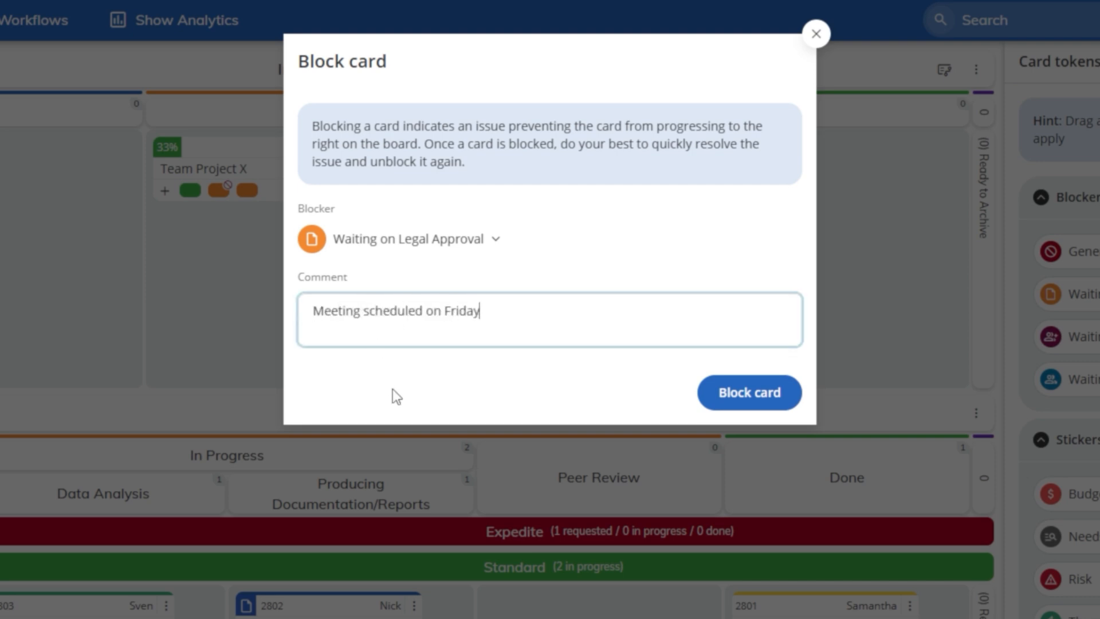
left_click(743, 394)
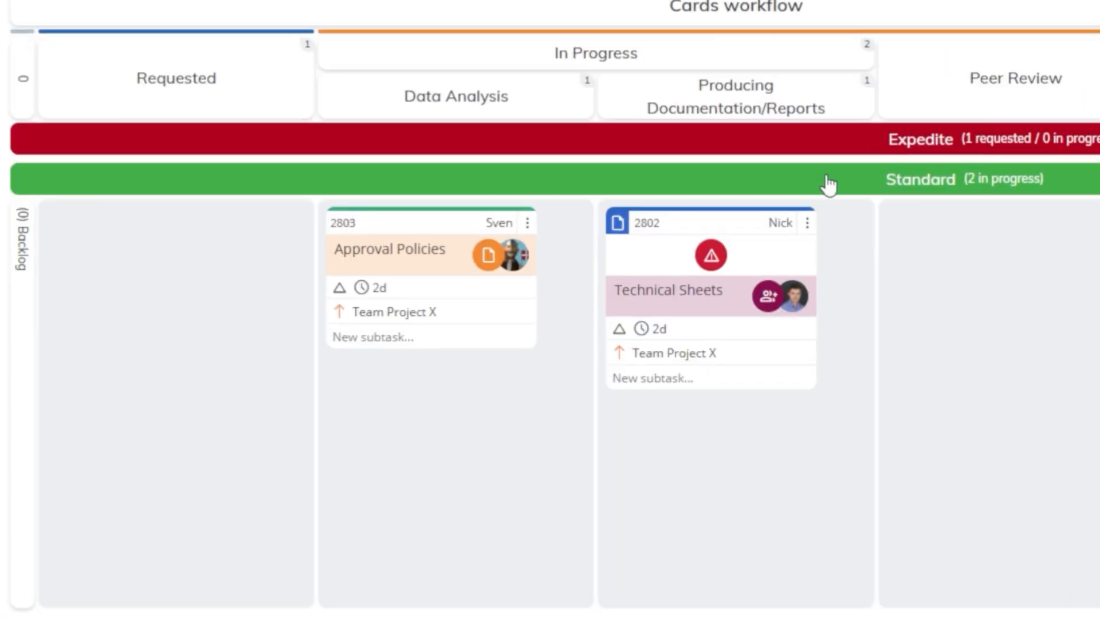
Check the blocker on the Approval Policies card and unblock the card
mouse_move(489, 255)
left_click(530, 224)
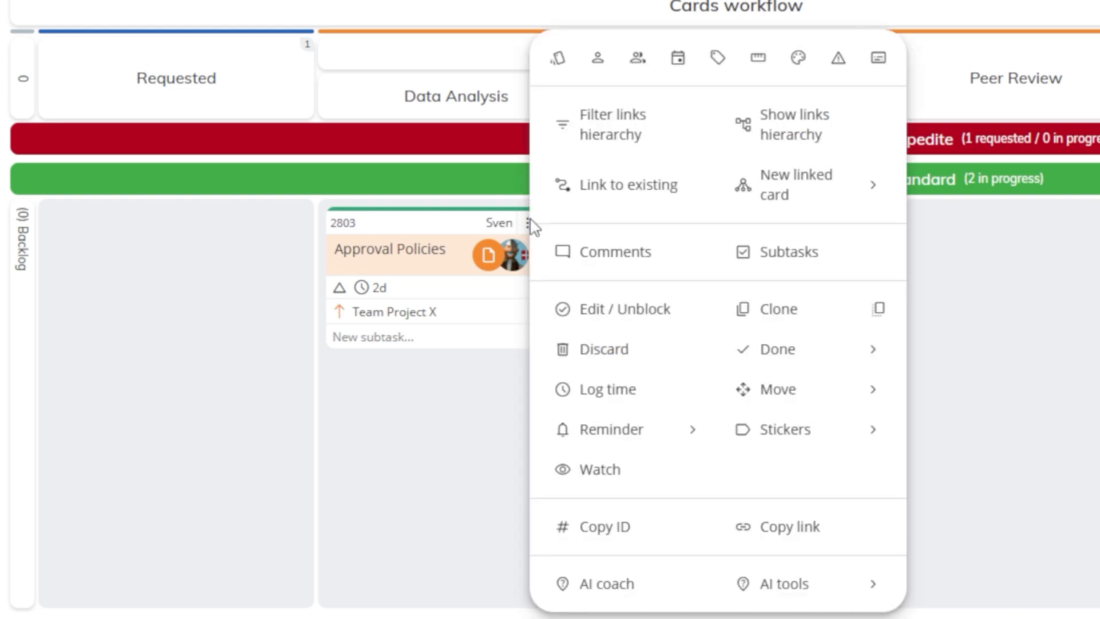
left_click(640, 323)
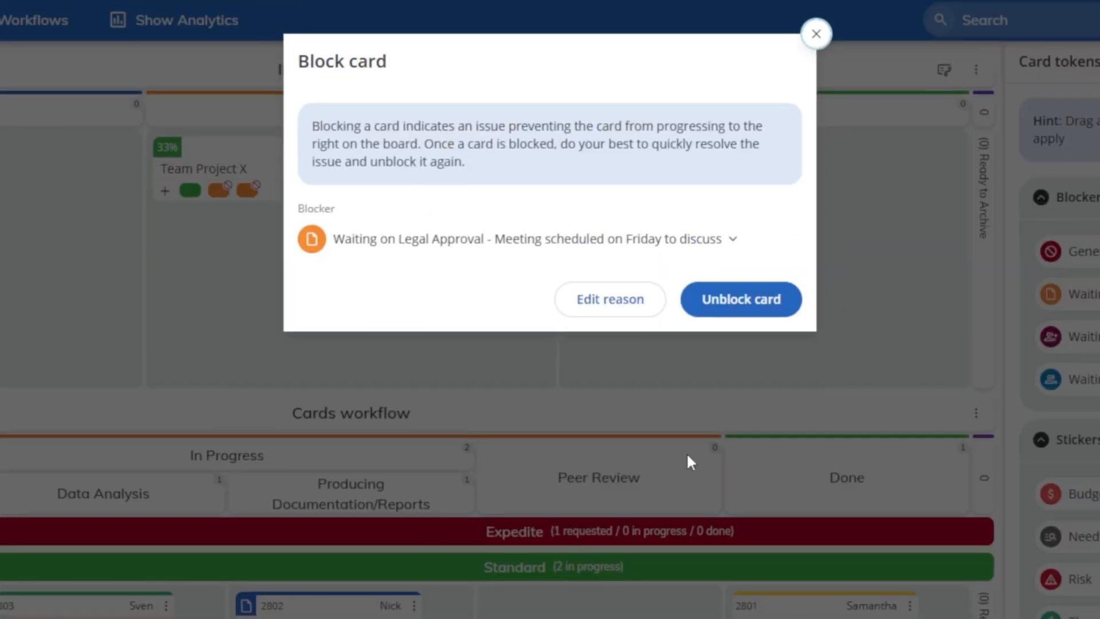
left_click(785, 312)
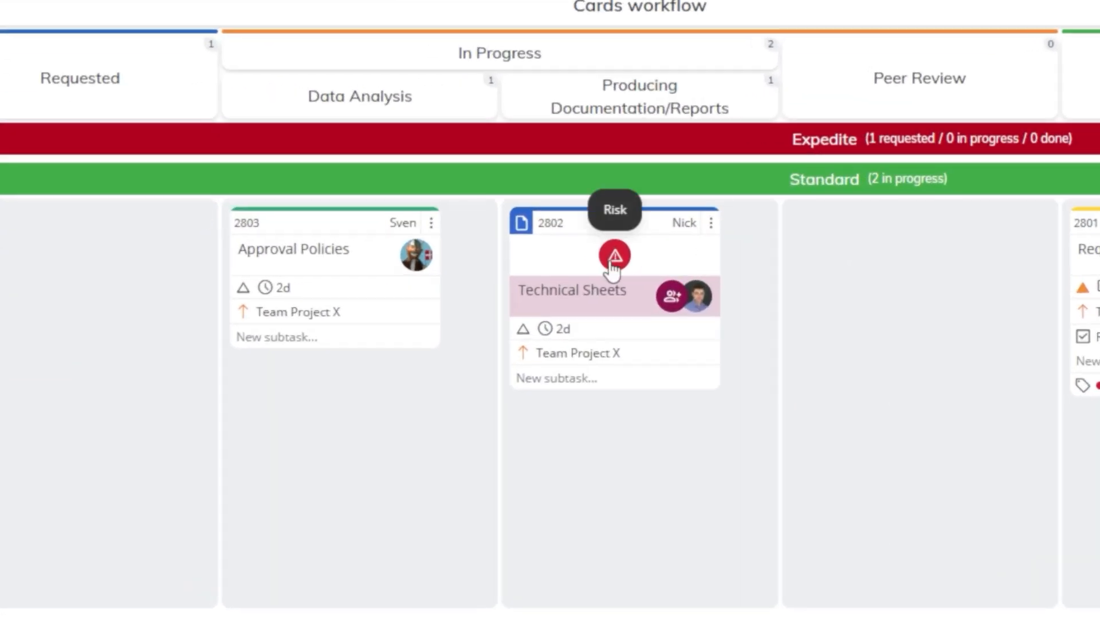
Remove the Risk sticker from the Technical Sheets card
left_click(614, 258)
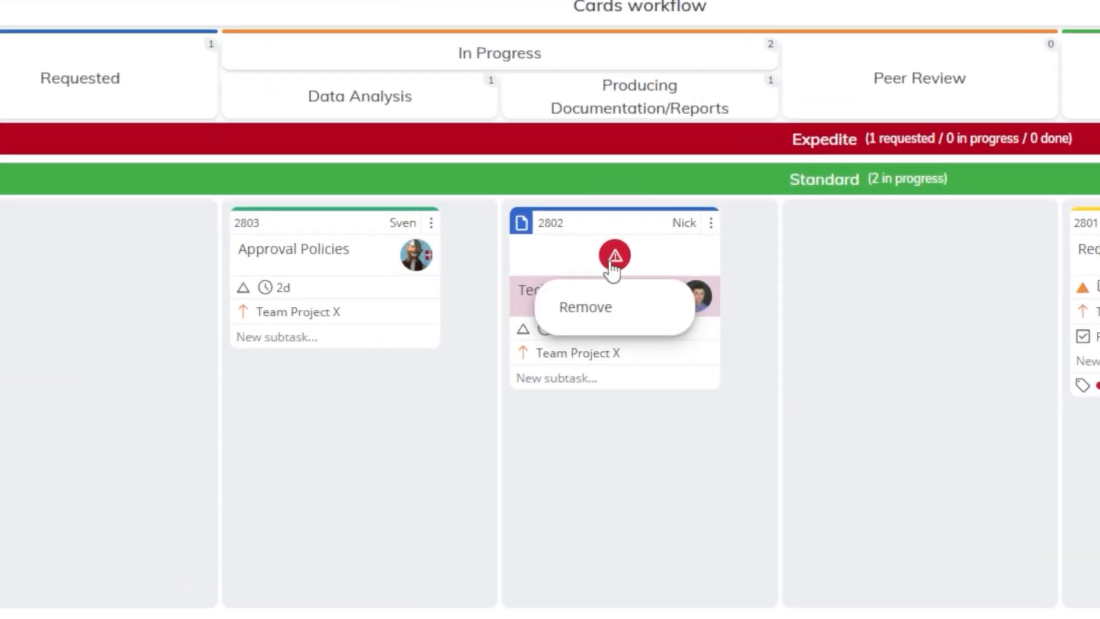
left_click(611, 319)
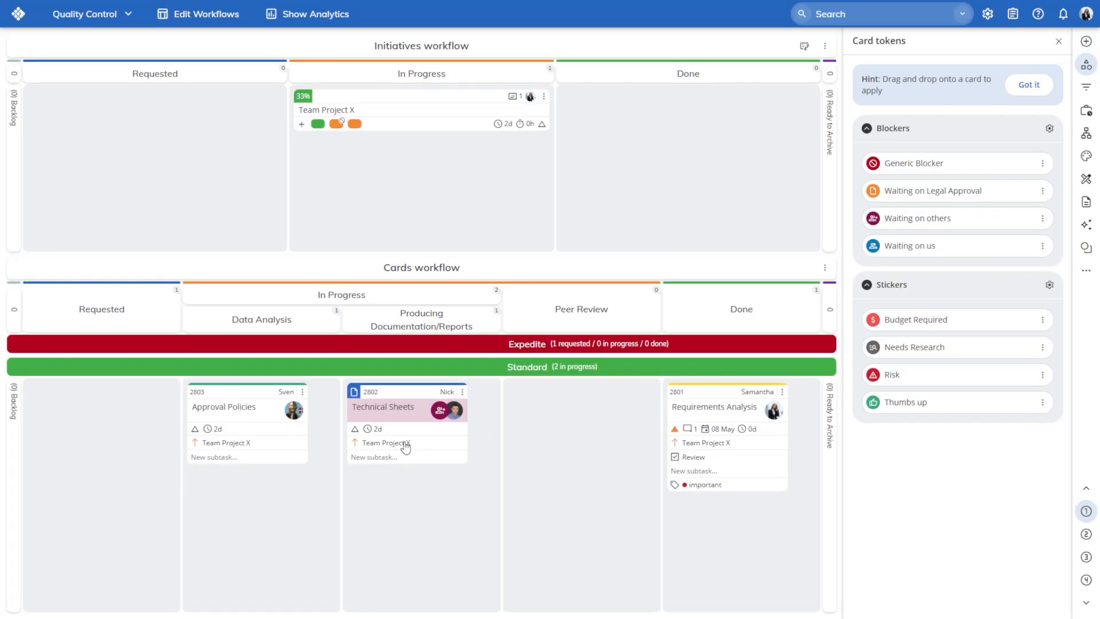